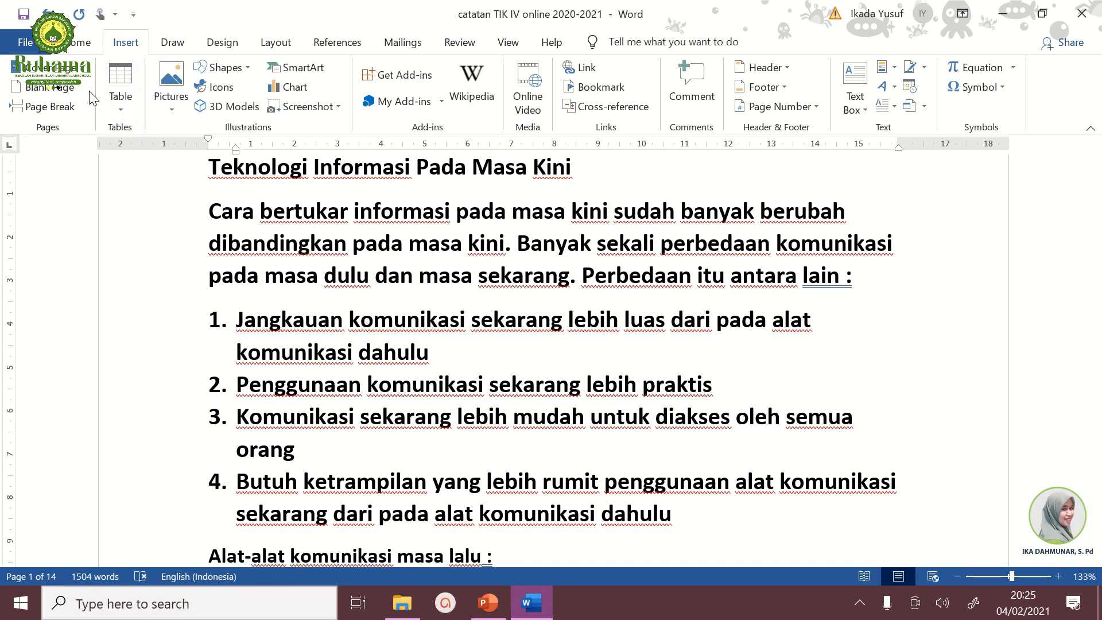
# Step: Open the Insert Picture dialog for pictures on this device and go to the Saved Pictures folder
pyautogui.click(78, 46)
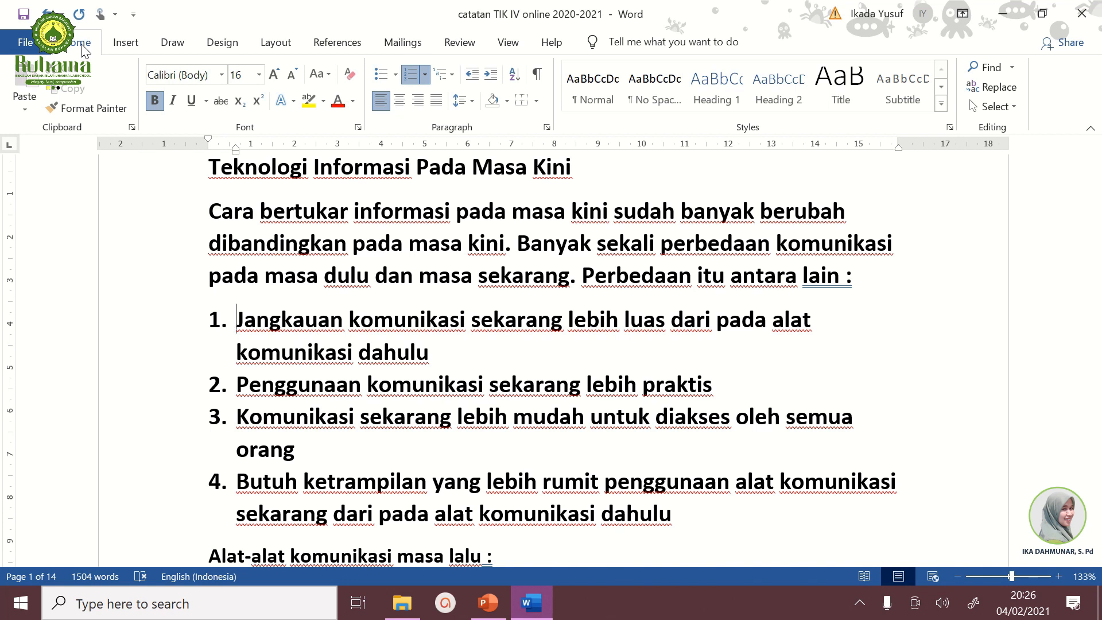
pyautogui.click(129, 46)
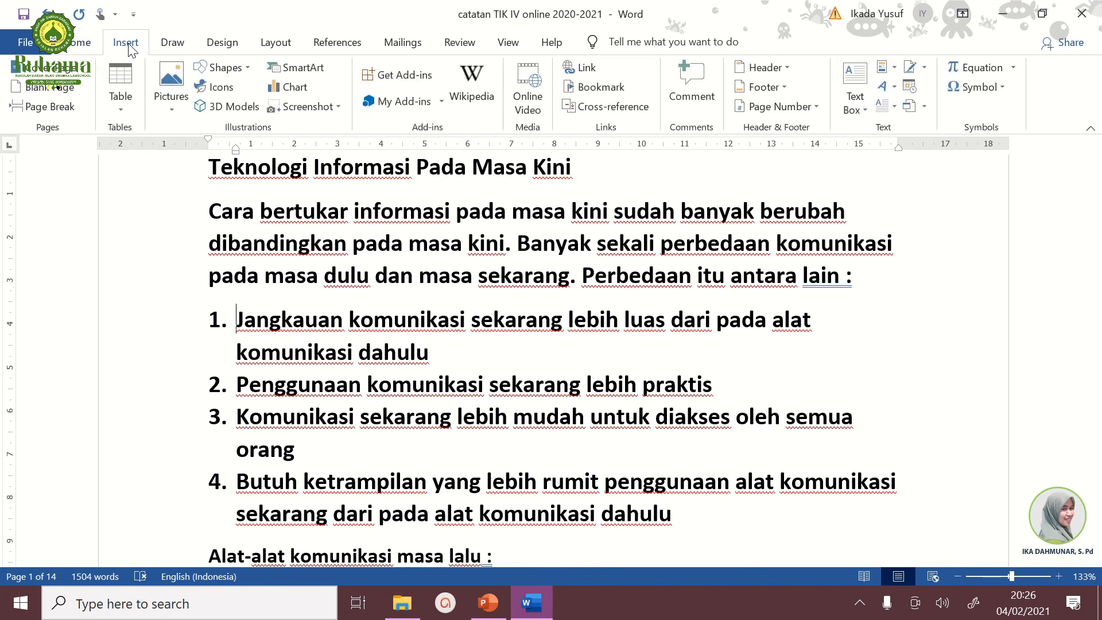
pyautogui.click(172, 108)
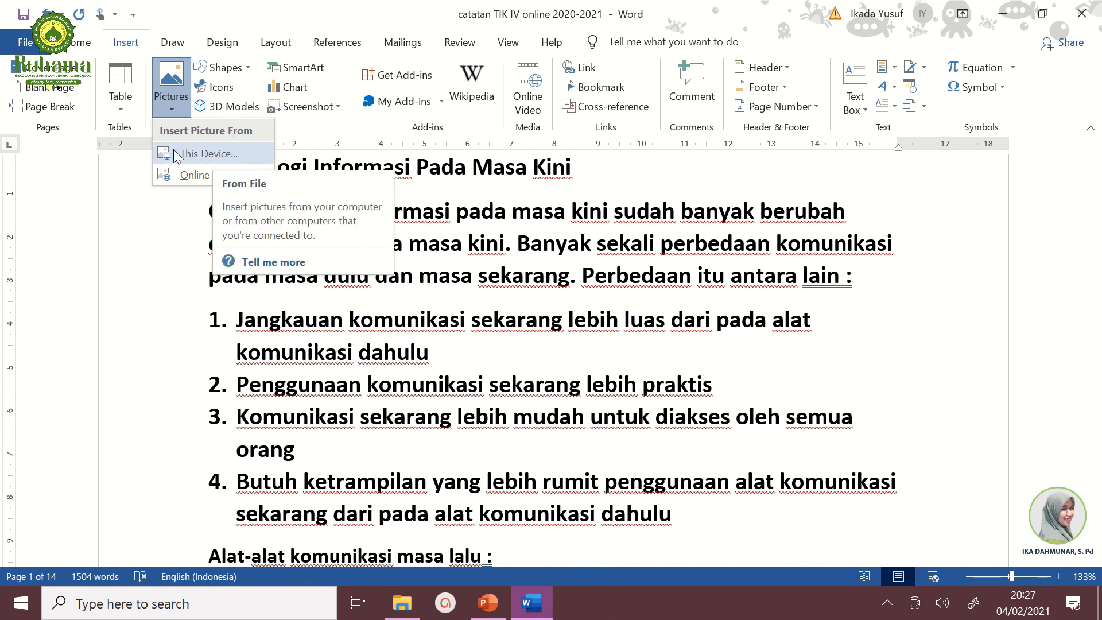
pyautogui.click(200, 155)
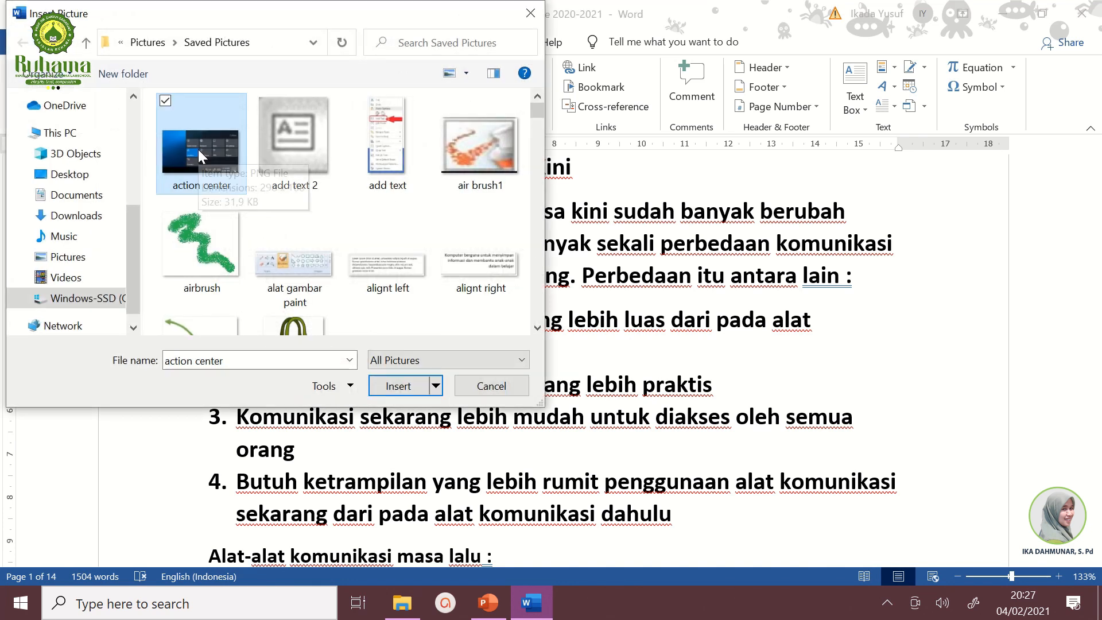
pyautogui.click(84, 260)
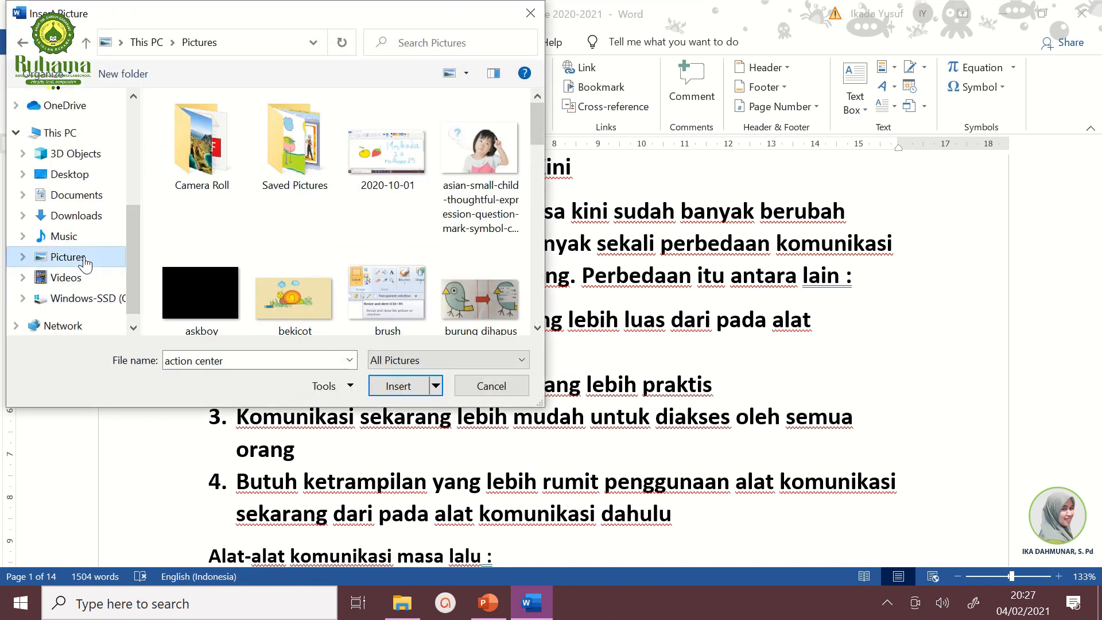
pyautogui.doubleClick(303, 164)
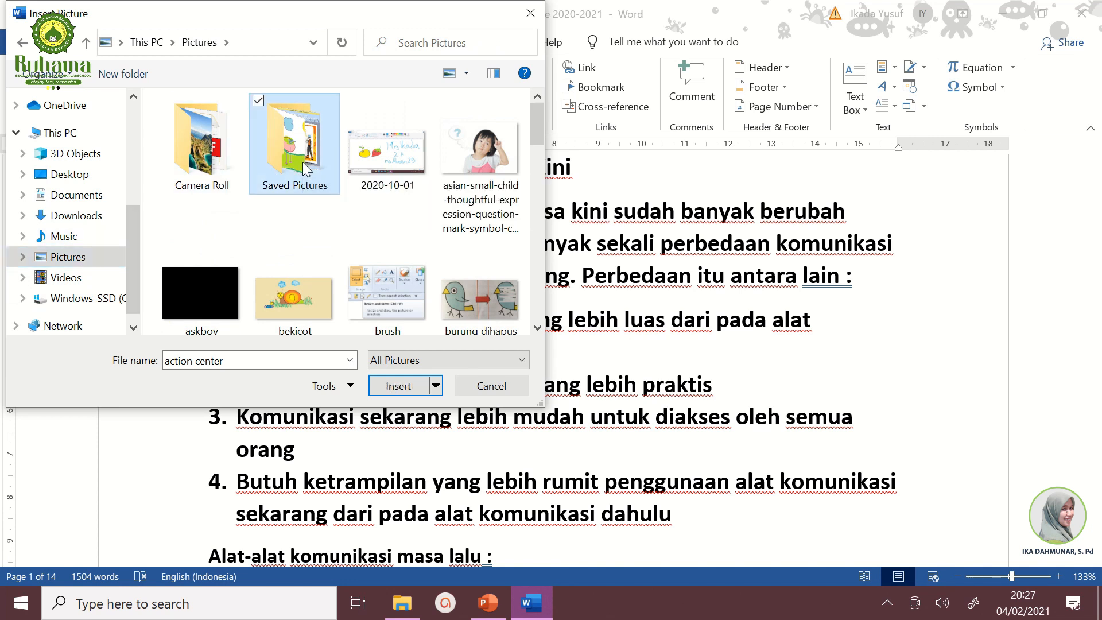
# Step: Find and insert the picture named pantai from Saved Pictures into the document
pyautogui.scroll(-5, 539, 176)
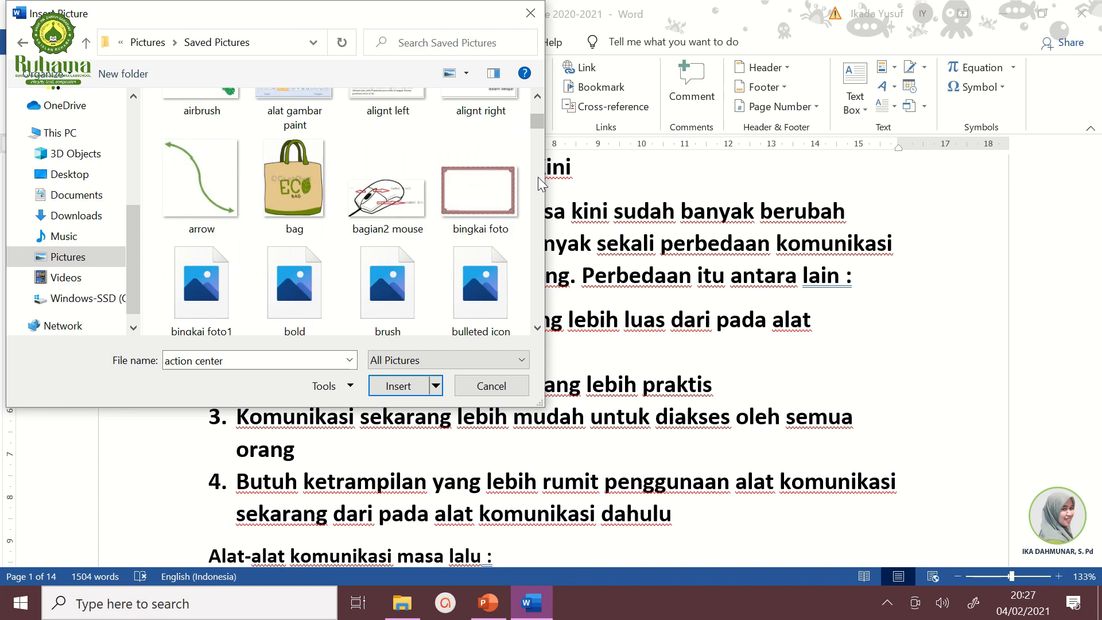
pyautogui.scroll(-6, 537, 222)
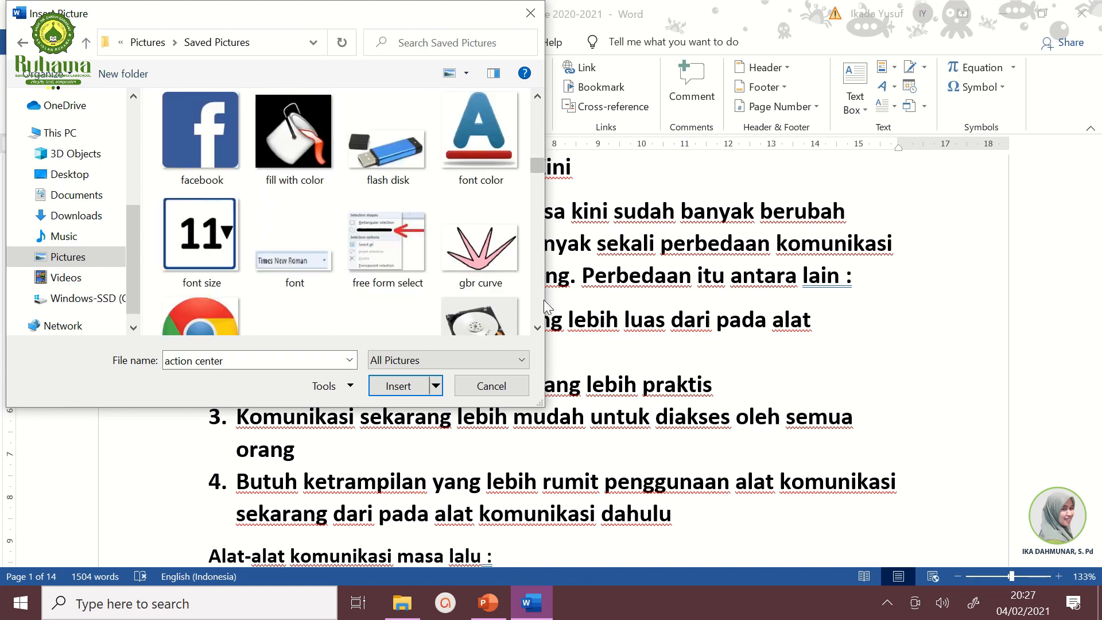
pyautogui.scroll(-8, 535, 297)
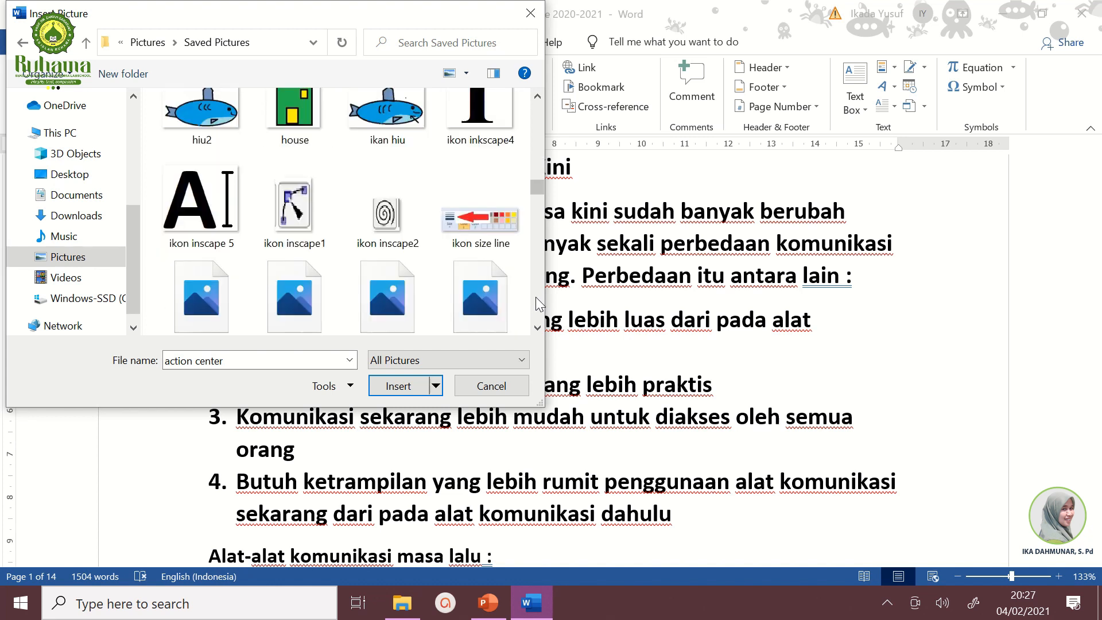
pyautogui.scroll(-1, 536, 298)
pyautogui.scroll(-5, 535, 297)
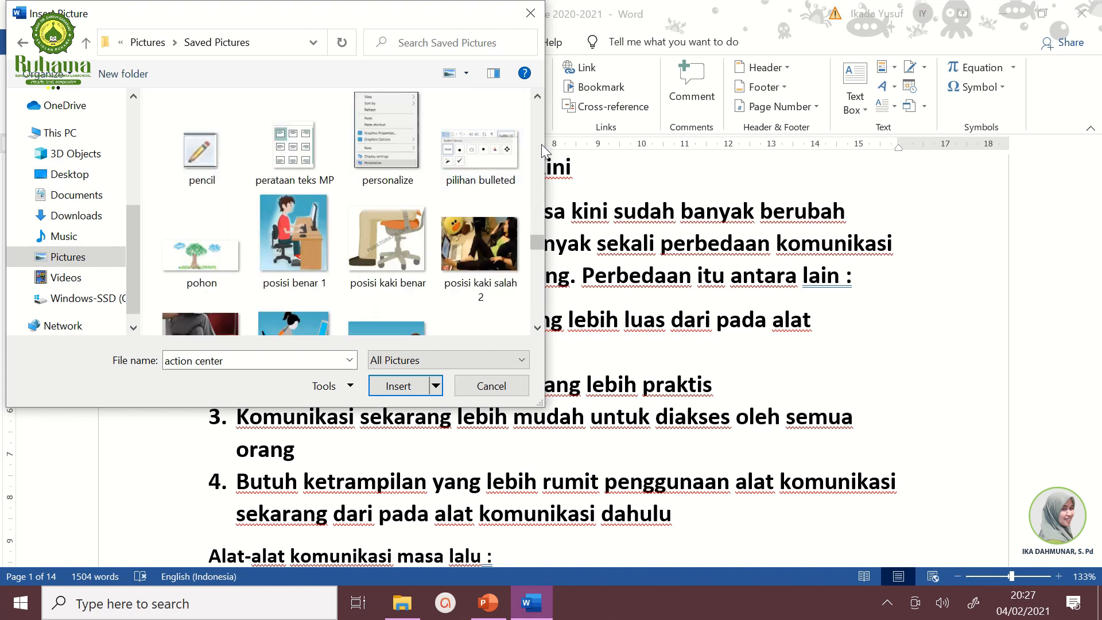
pyautogui.scroll(3, 542, 144)
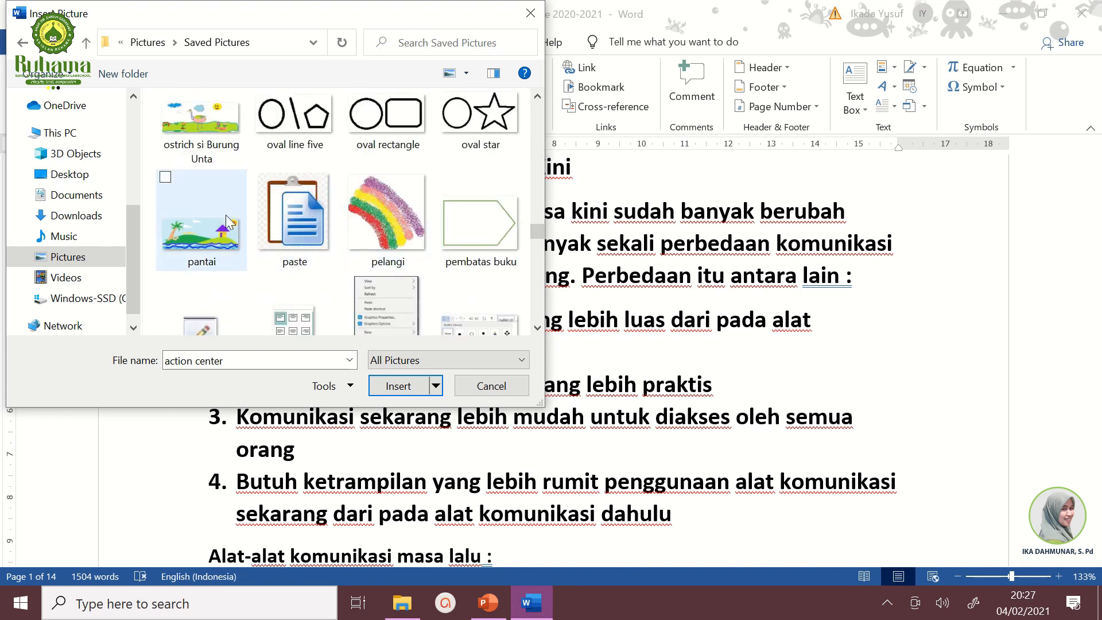
pyautogui.click(184, 194)
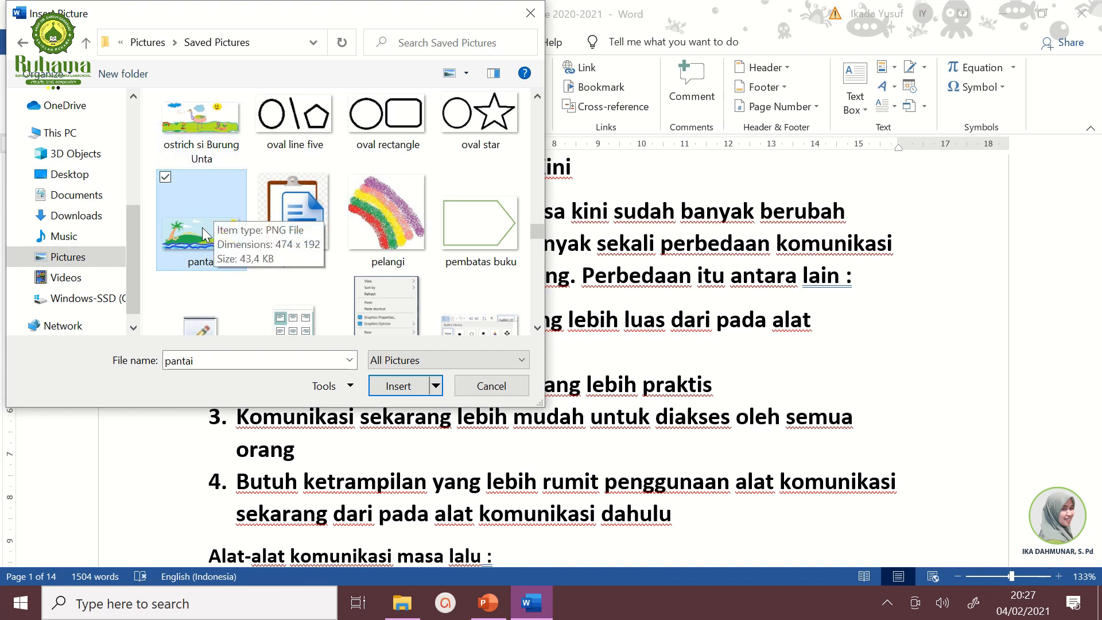
pyautogui.click(390, 388)
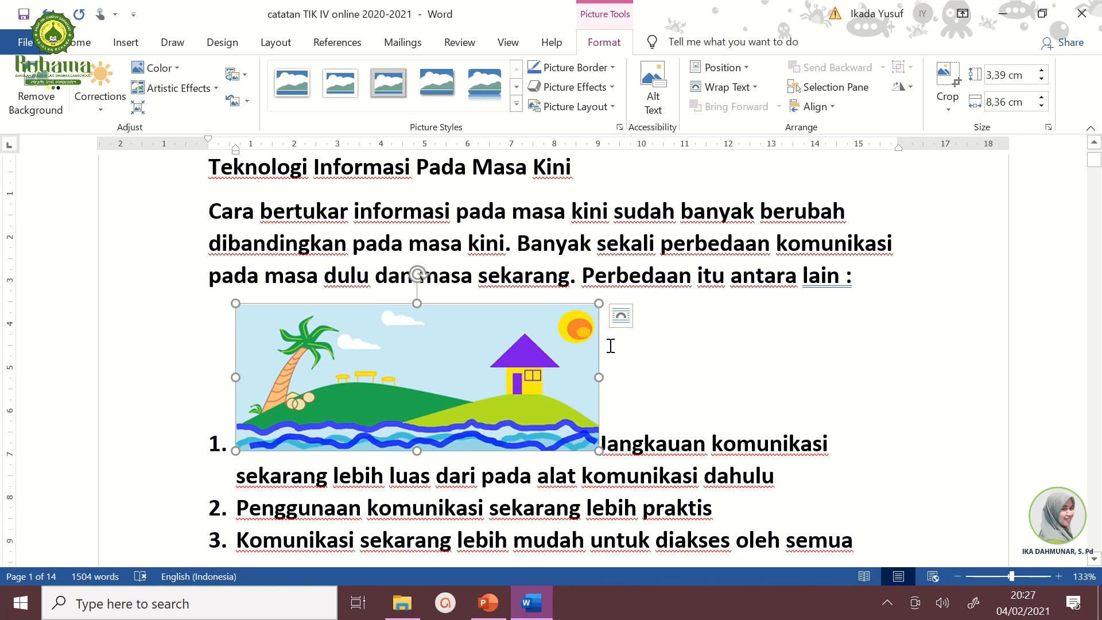
# Step: Try the picture's text wrapping styles, ending with In Front of Text
pyautogui.click(621, 317)
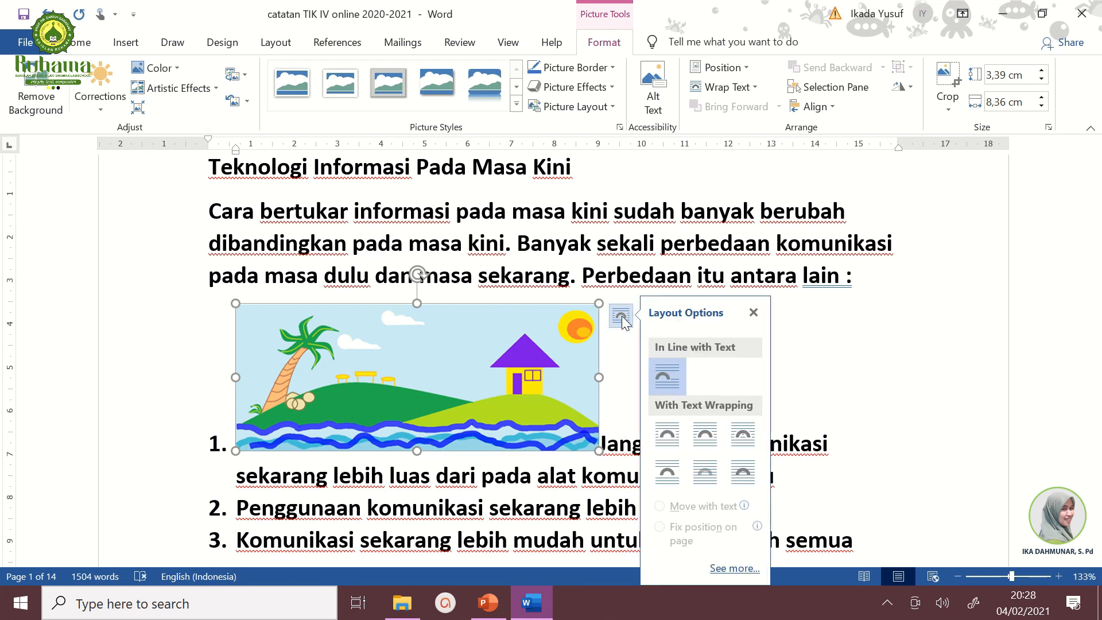
pyautogui.click(668, 436)
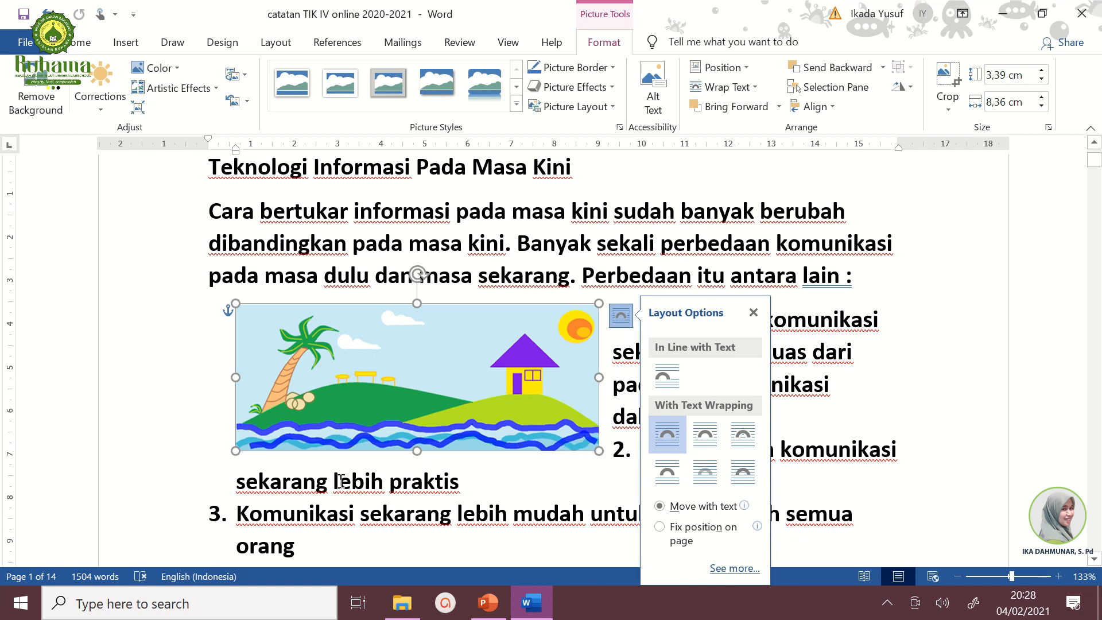
pyautogui.click(705, 438)
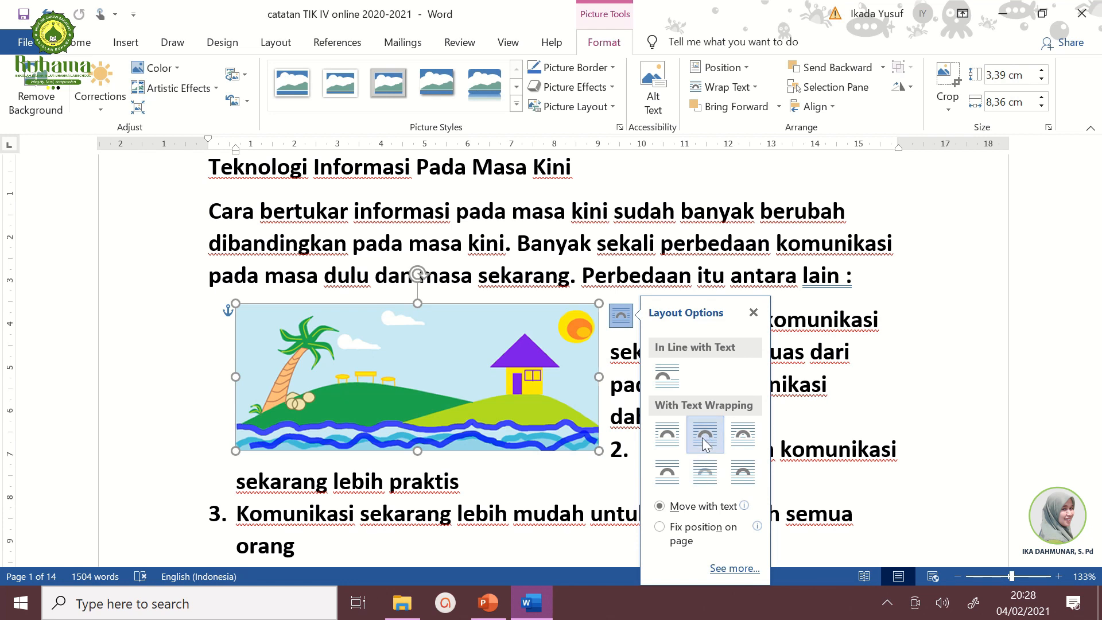
pyautogui.click(673, 442)
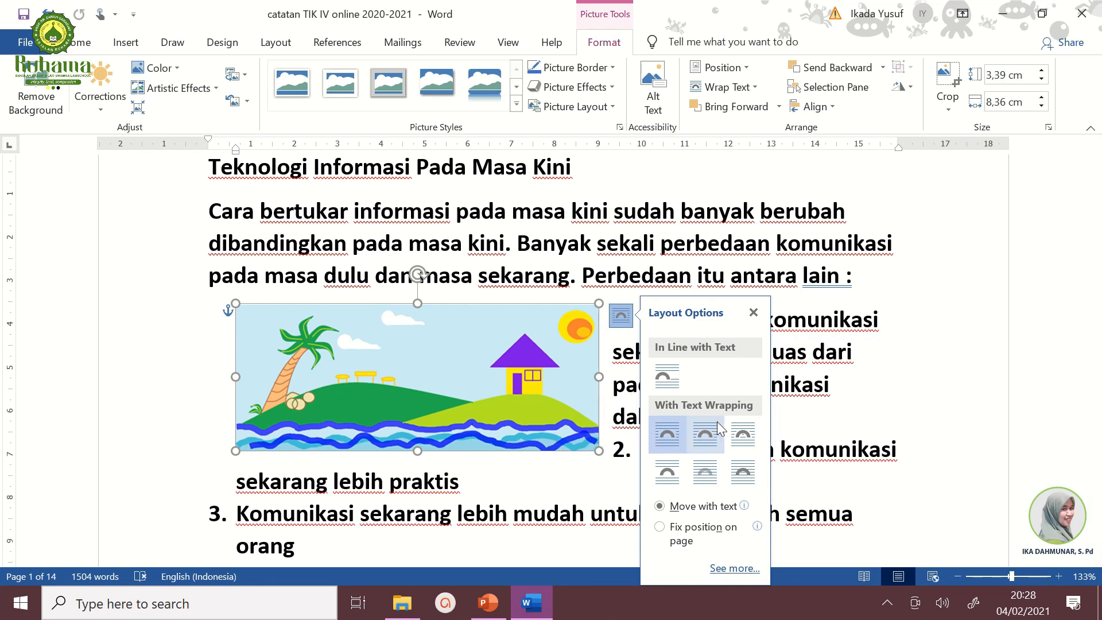
pyautogui.click(744, 436)
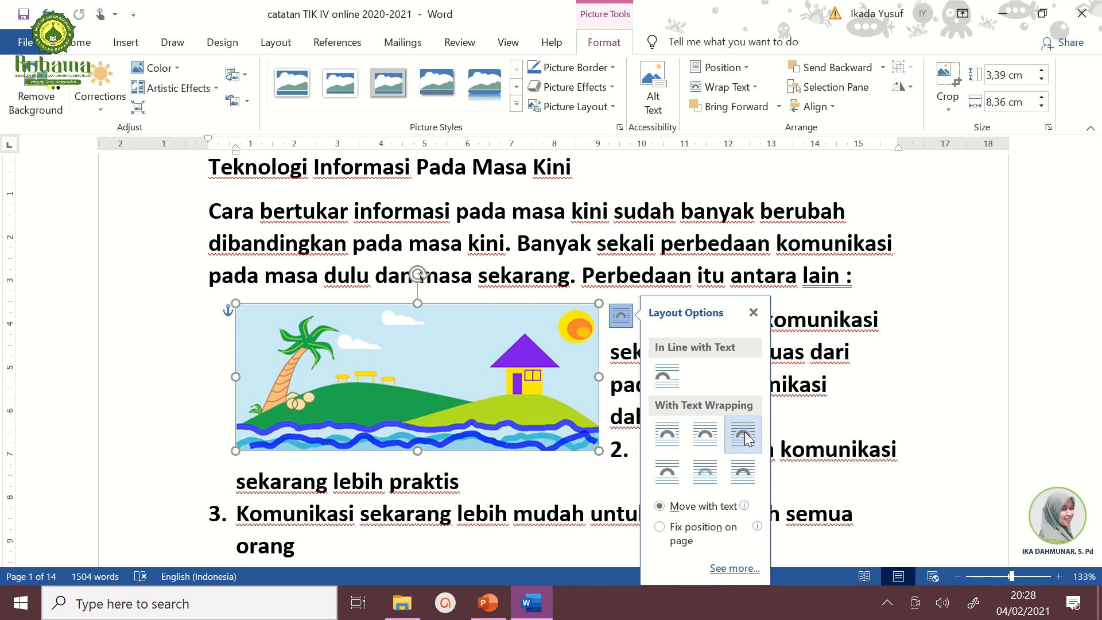
pyautogui.click(668, 474)
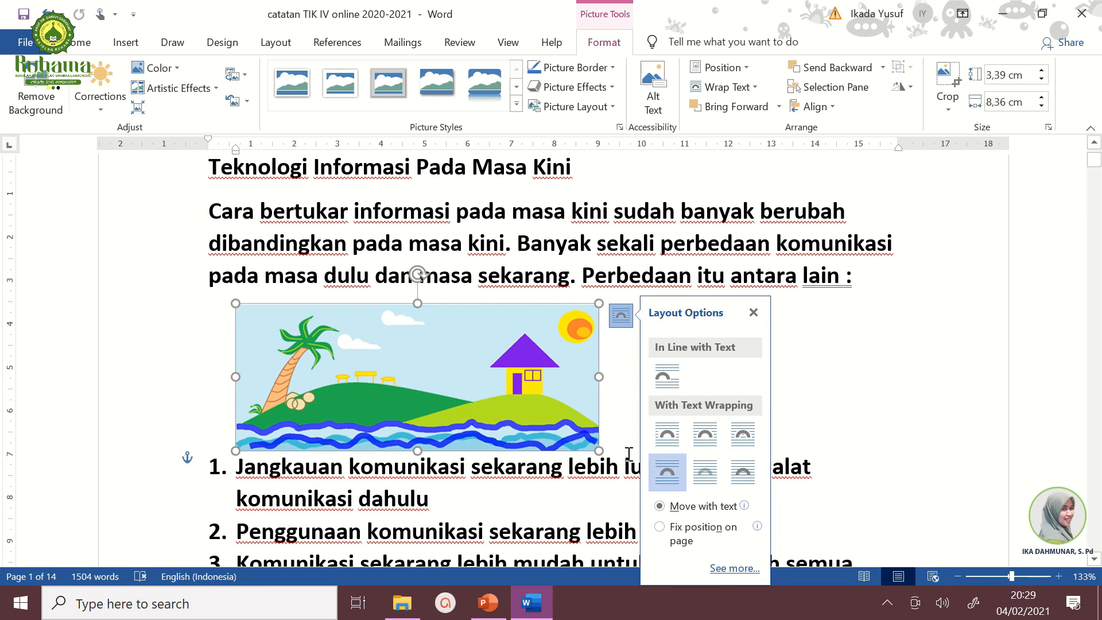
pyautogui.click(707, 477)
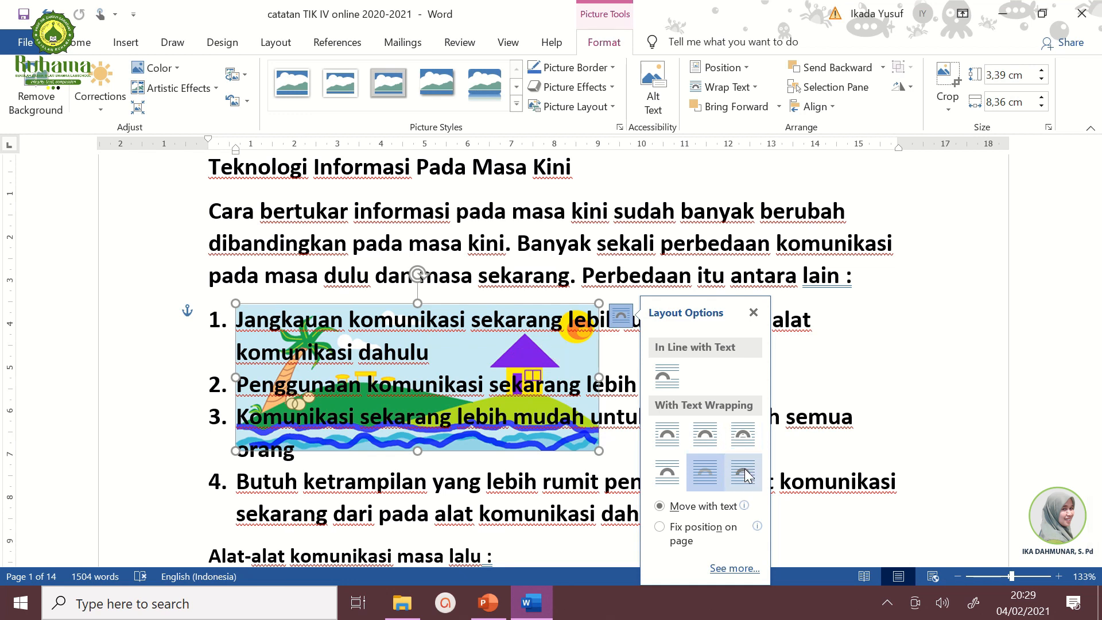
pyautogui.click(746, 475)
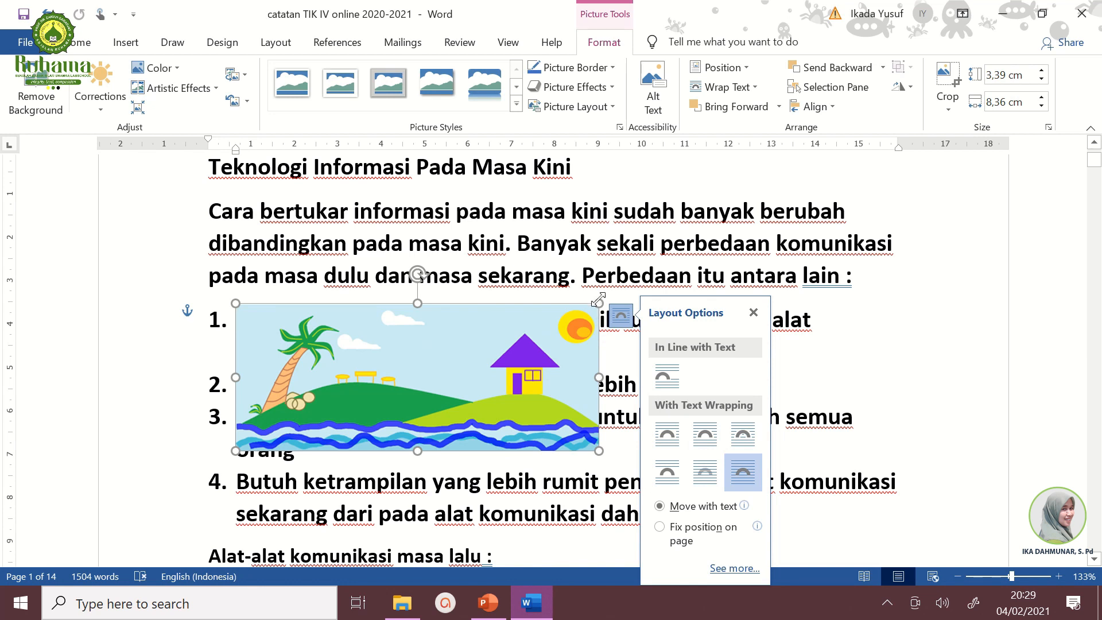
# Step: Shrink the beach picture to about 1.44 × 3.55 cm and place it beside the first numbered items
pyautogui.moveTo(597, 301); pyautogui.dragTo(463, 359)
pyautogui.moveTo(403, 408); pyautogui.dragTo(907, 377)
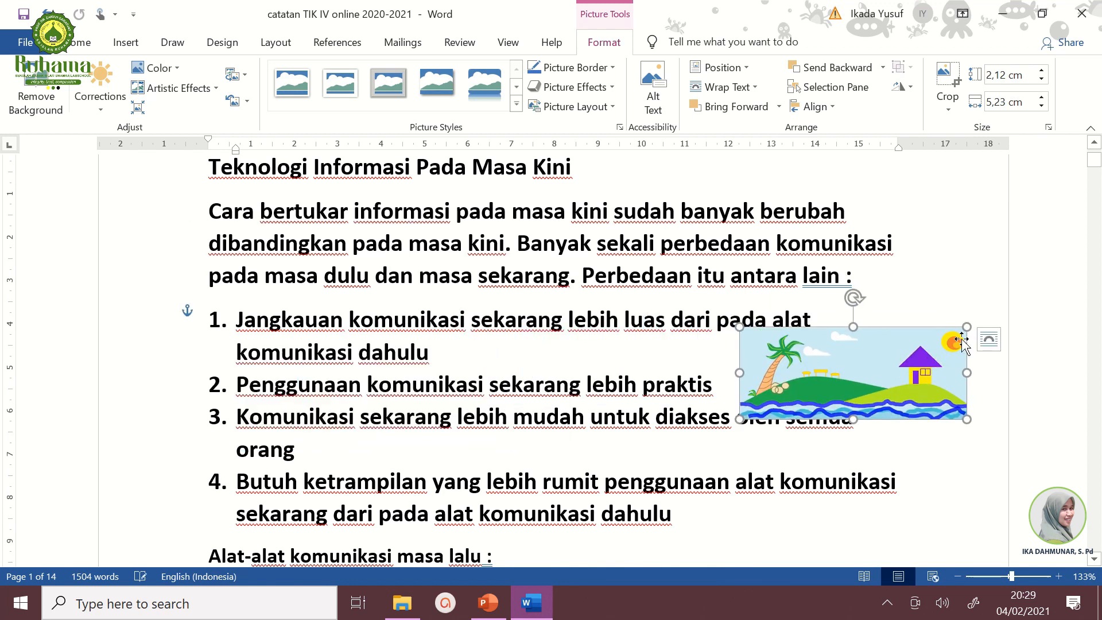
pyautogui.moveTo(966, 327); pyautogui.dragTo(894, 356)
pyautogui.moveTo(847, 389); pyautogui.dragTo(878, 373)
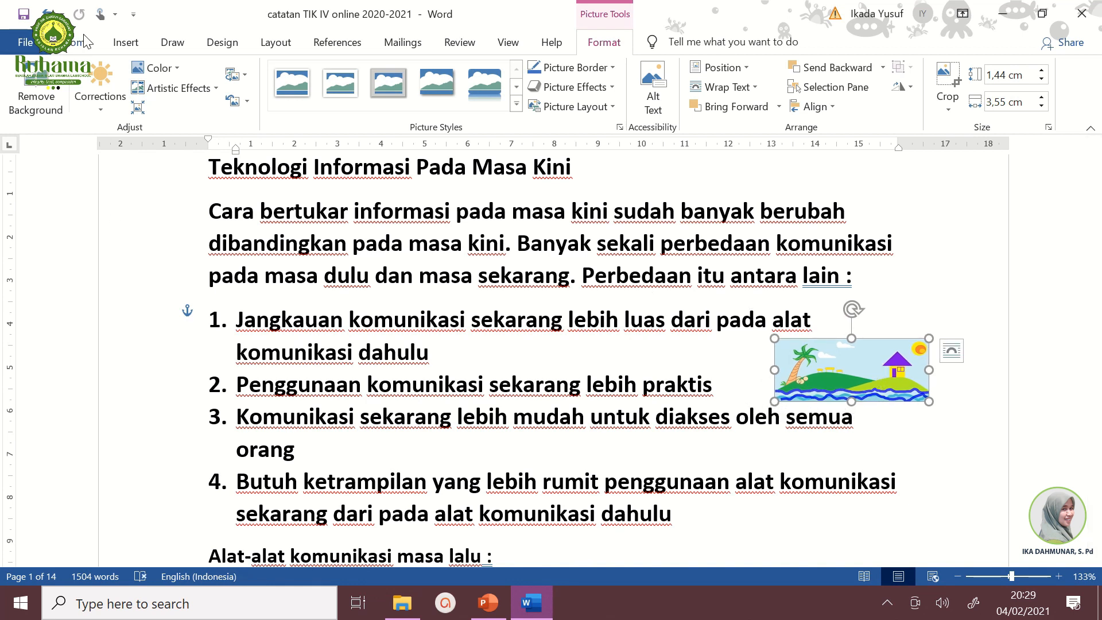
# Step: Search online pictures for smile and insert the orange smiley face
pyautogui.click(125, 42)
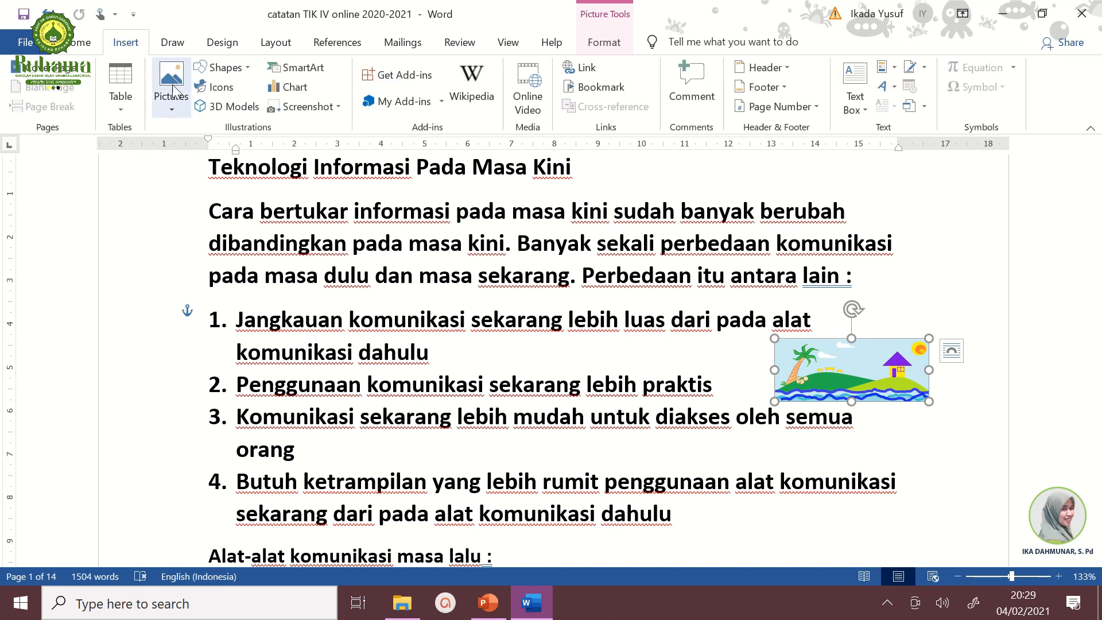
pyautogui.click(172, 106)
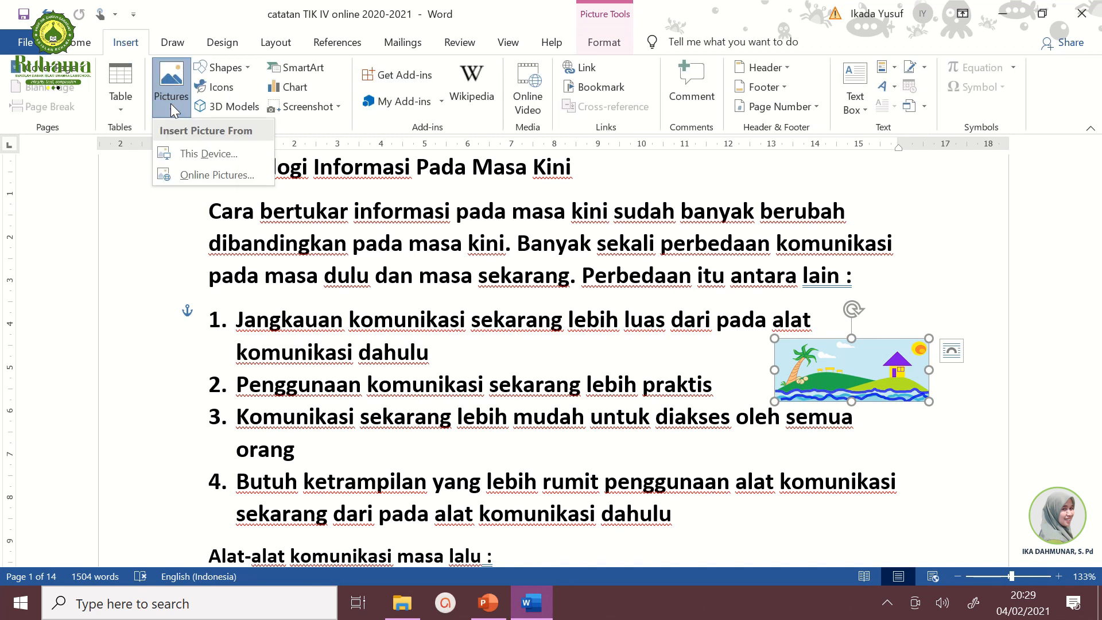
pyautogui.click(202, 177)
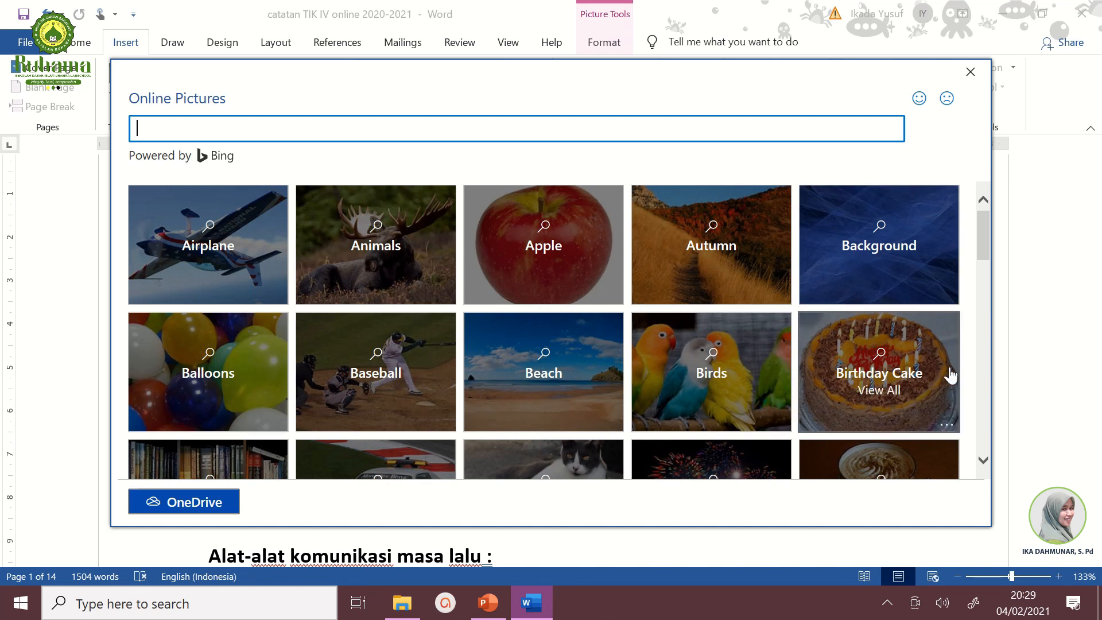
pyautogui.click(990, 394)
pyautogui.scroll(-10, 989, 395)
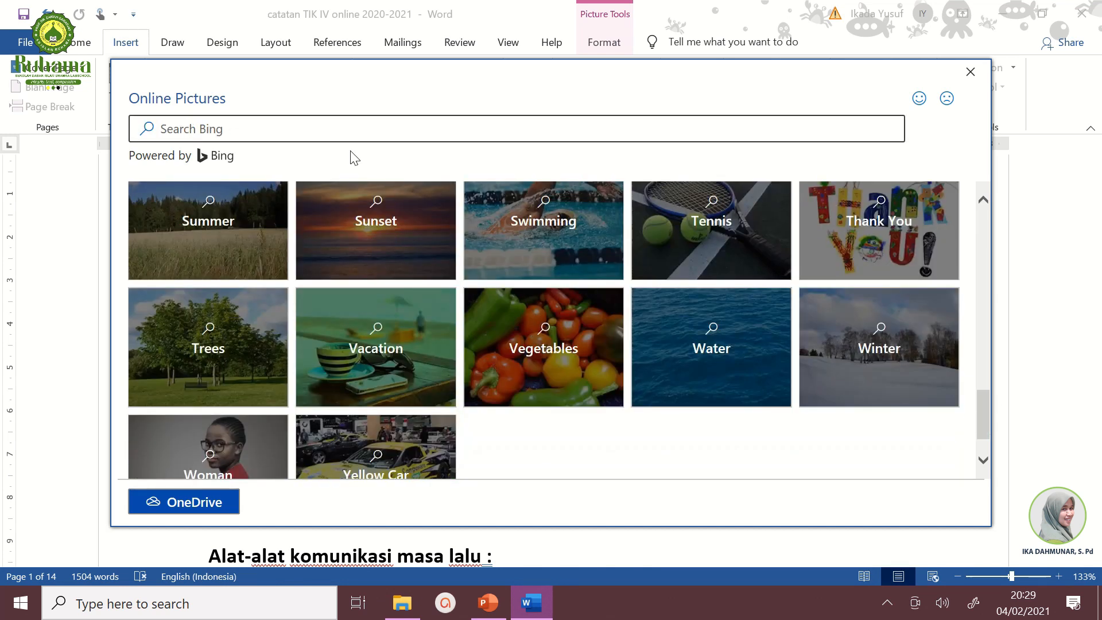
pyautogui.click(211, 132)
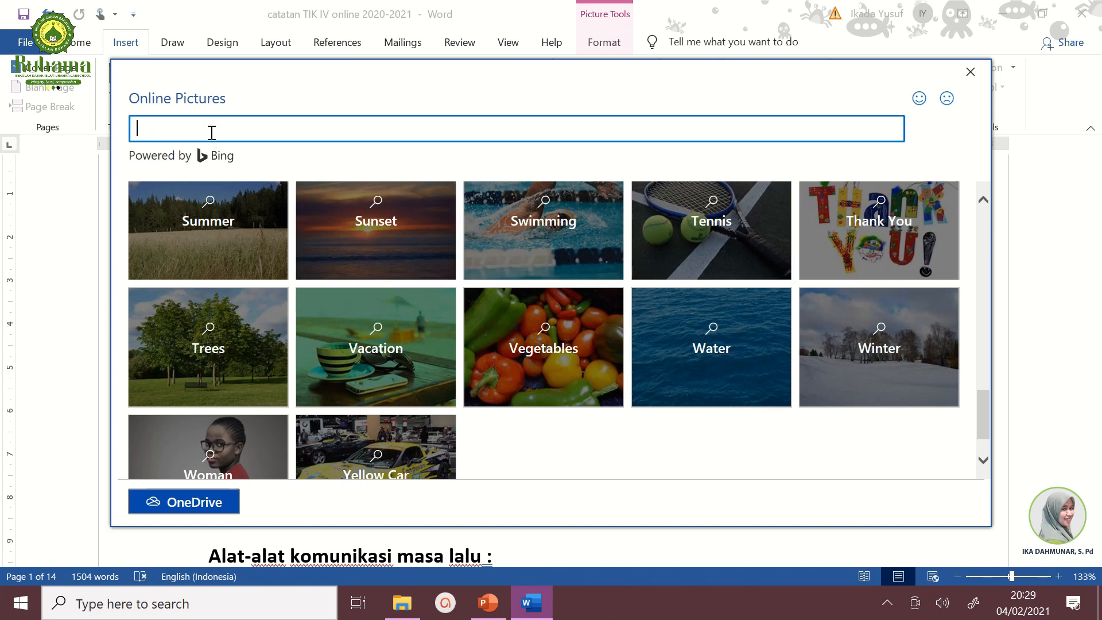
pyautogui.write('smile')
pyautogui.press('Return')
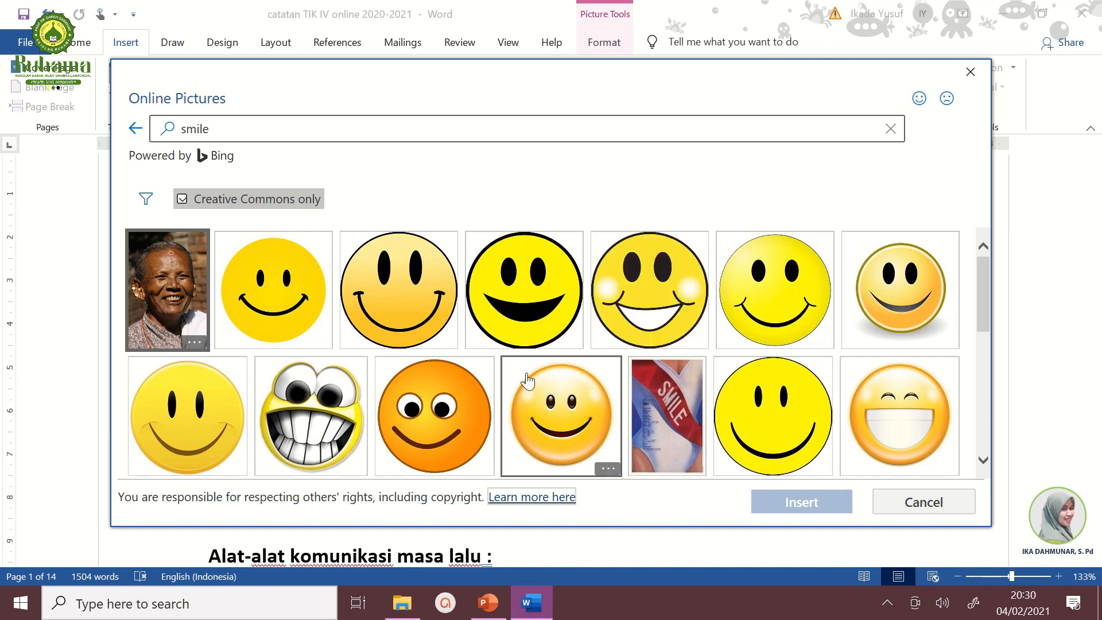
pyautogui.doubleClick(450, 415)
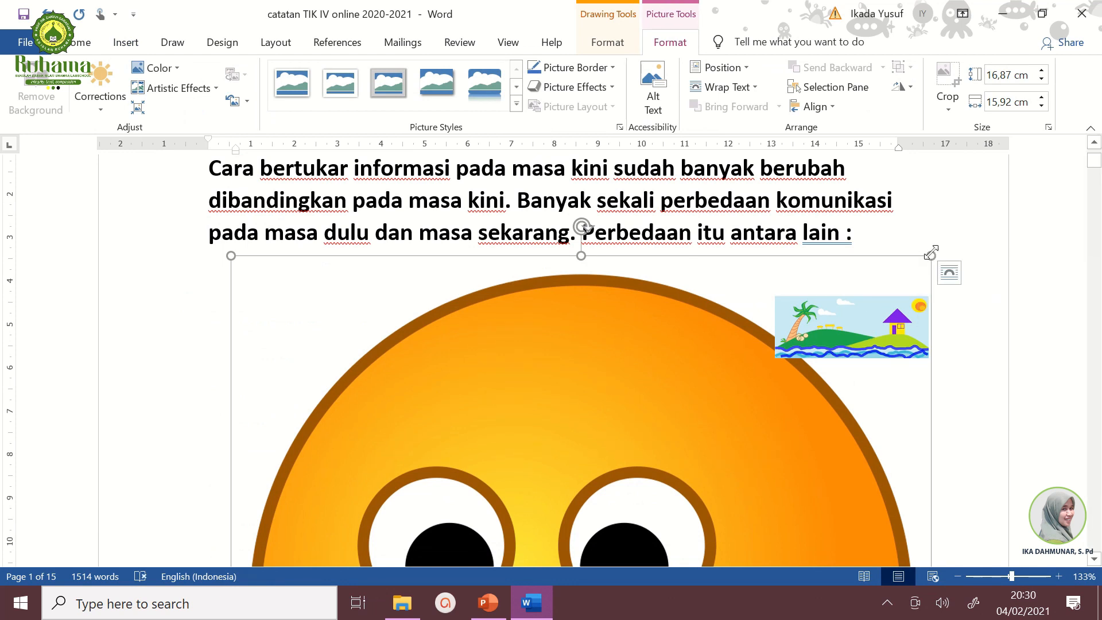
# Step: Set the smiley to In Front of Text and shrink it to about 2.49 × 2.39 cm beside the modern communication tools list
pyautogui.click(949, 274)
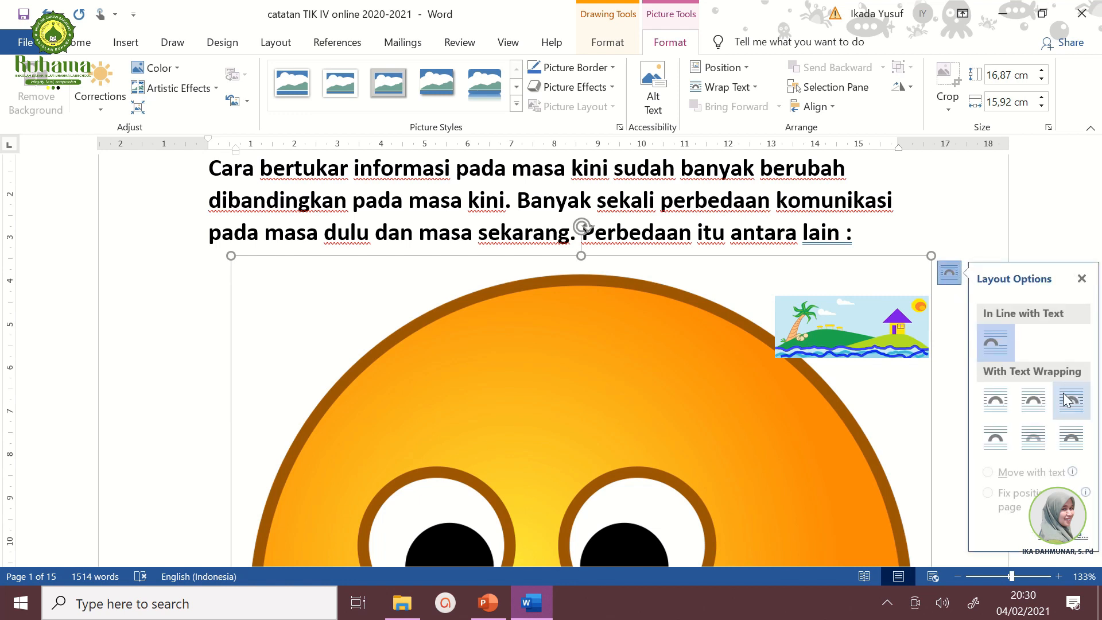
pyautogui.click(1072, 441)
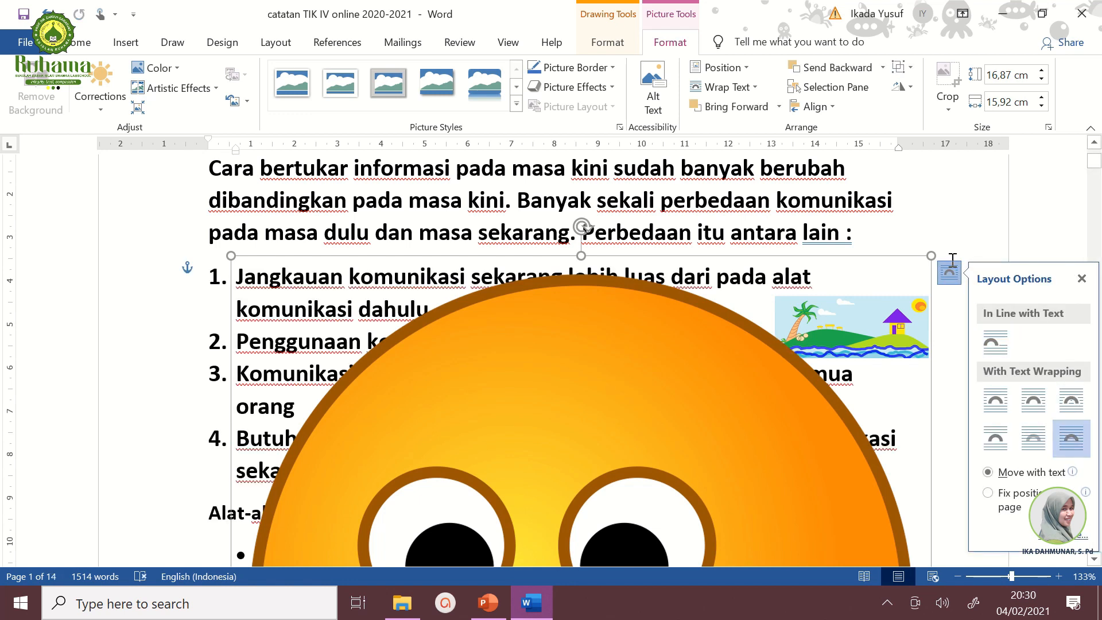
pyautogui.moveTo(930, 254); pyautogui.dragTo(527, 532)
pyautogui.scroll(-5, 528, 525)
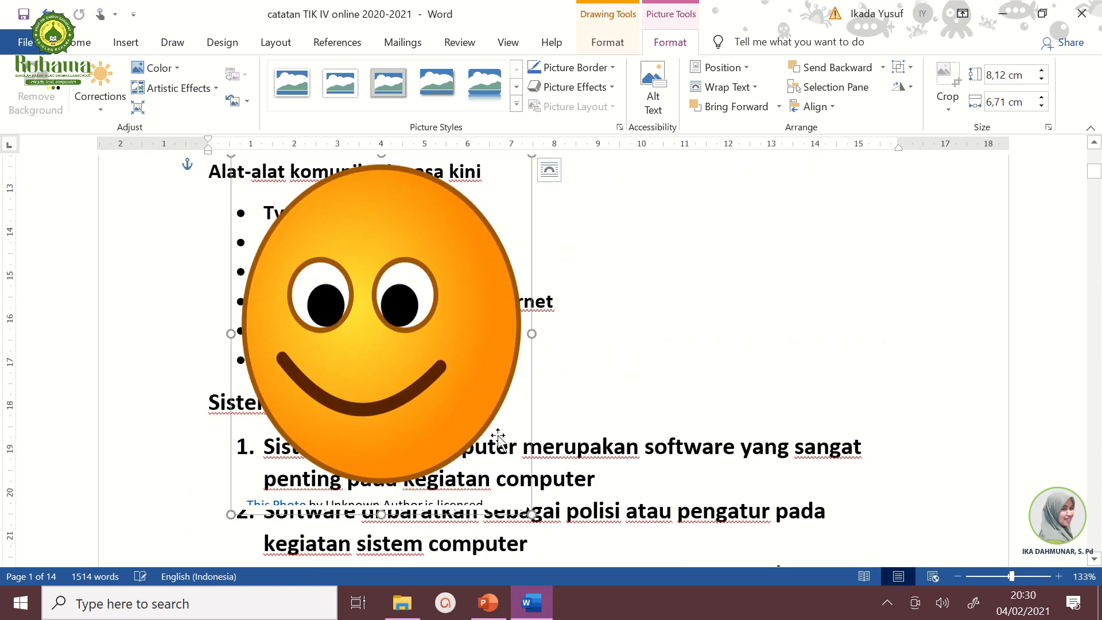
pyautogui.moveTo(531, 515); pyautogui.dragTo(733, 320)
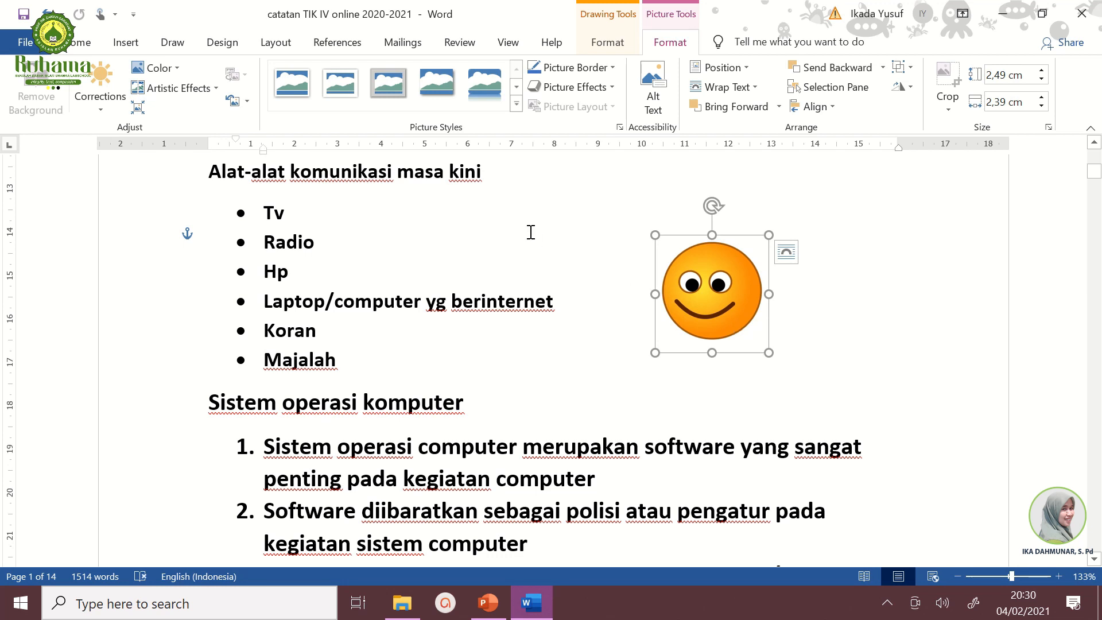
# Step: Draw a Cloud shape about 1.75 × 3.66 cm to the right of the smiley face
pyautogui.click(125, 42)
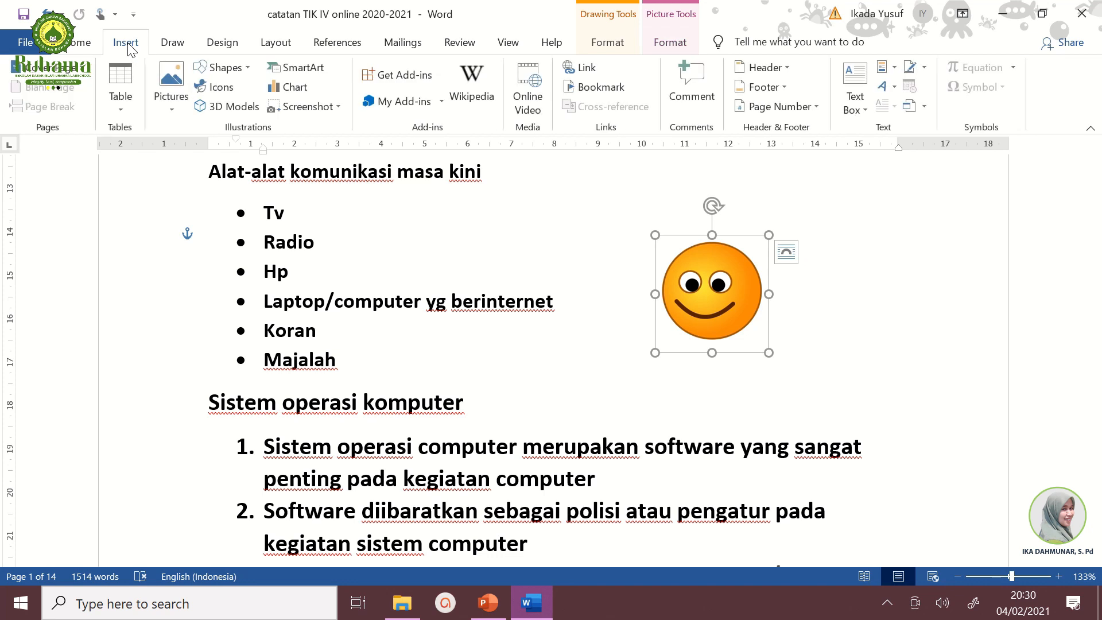
pyautogui.click(248, 68)
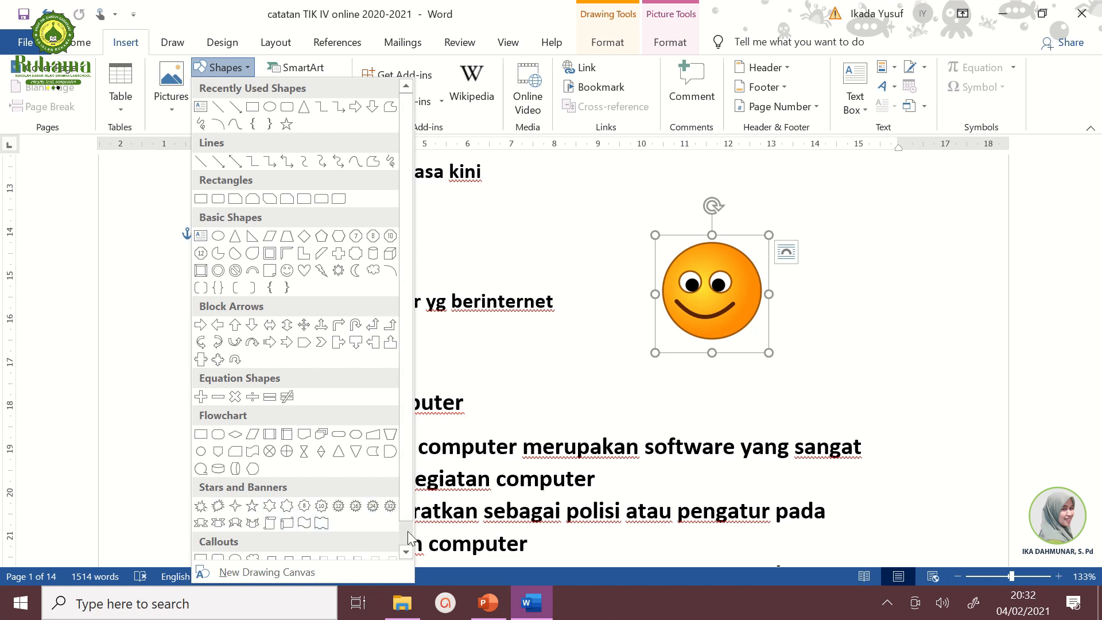
pyautogui.scroll(-1, 409, 541)
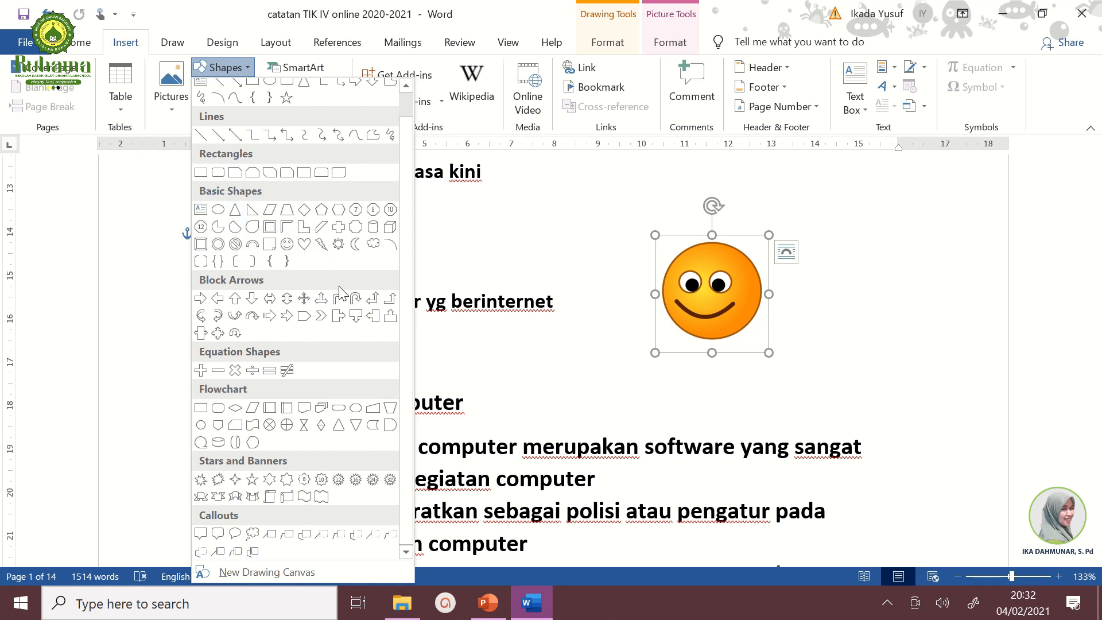
pyautogui.click(373, 245)
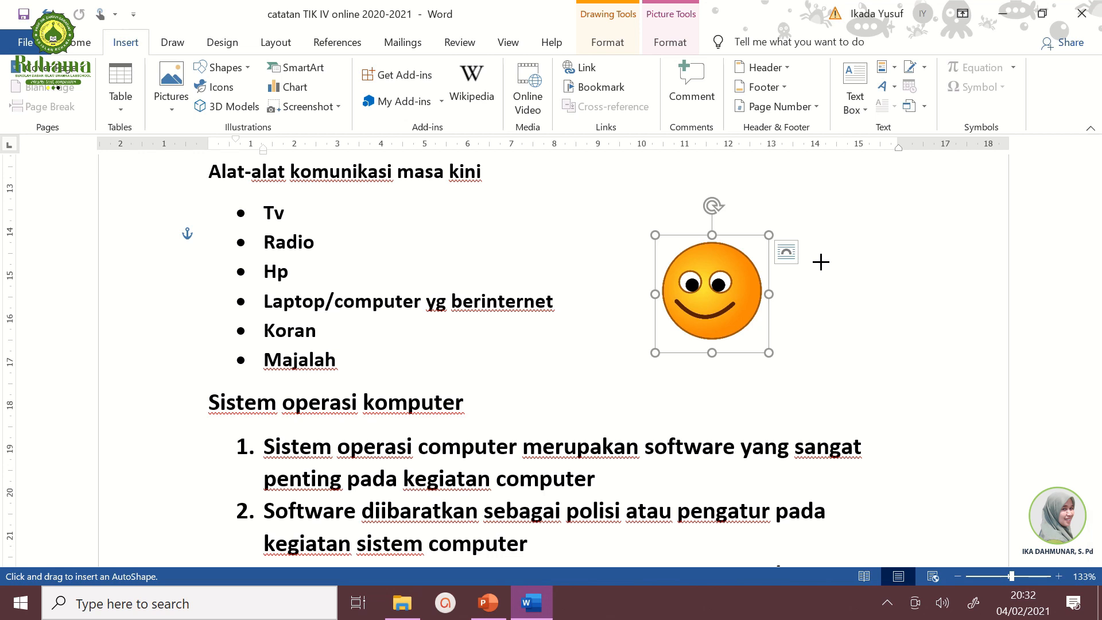
pyautogui.moveTo(819, 260)
pyautogui.mouseDown()
pyautogui.moveTo(871, 310)
pyautogui.moveTo(980, 337)
pyautogui.mouseUp()
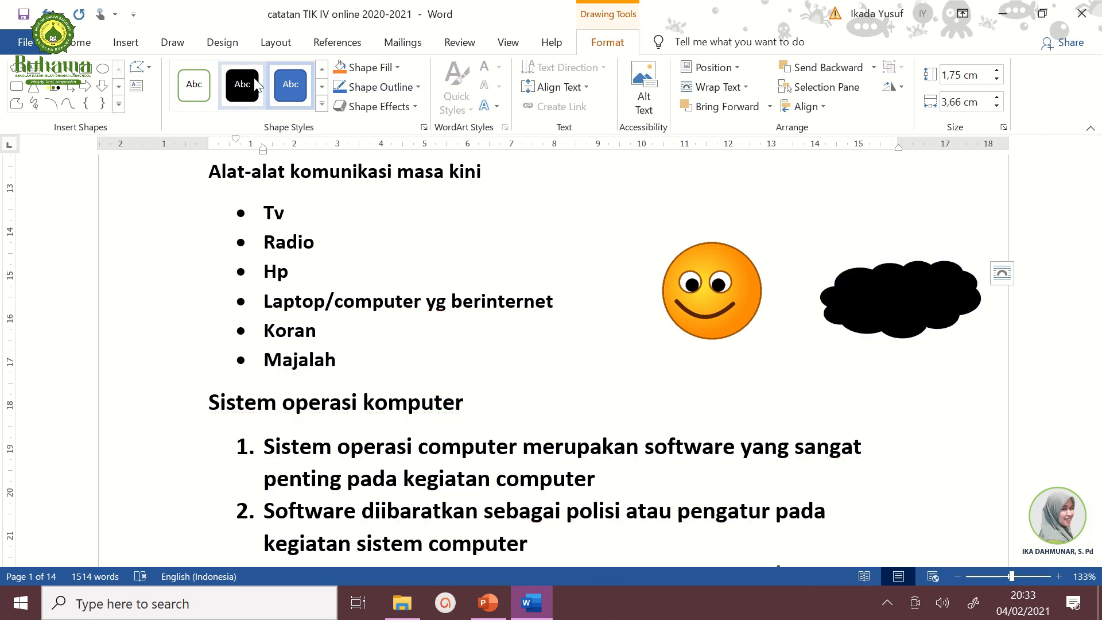
# Step: Apply a gray theme style to the cloud and move it just above the smiley face
pyautogui.click(324, 106)
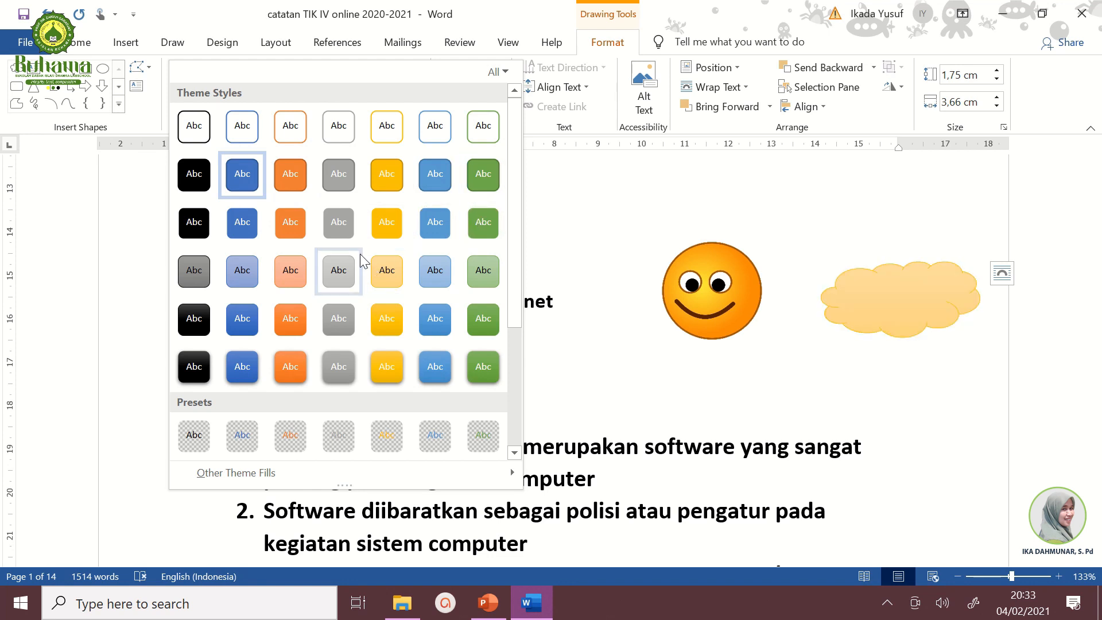
pyautogui.click(343, 228)
pyautogui.moveTo(888, 304); pyautogui.dragTo(758, 206)
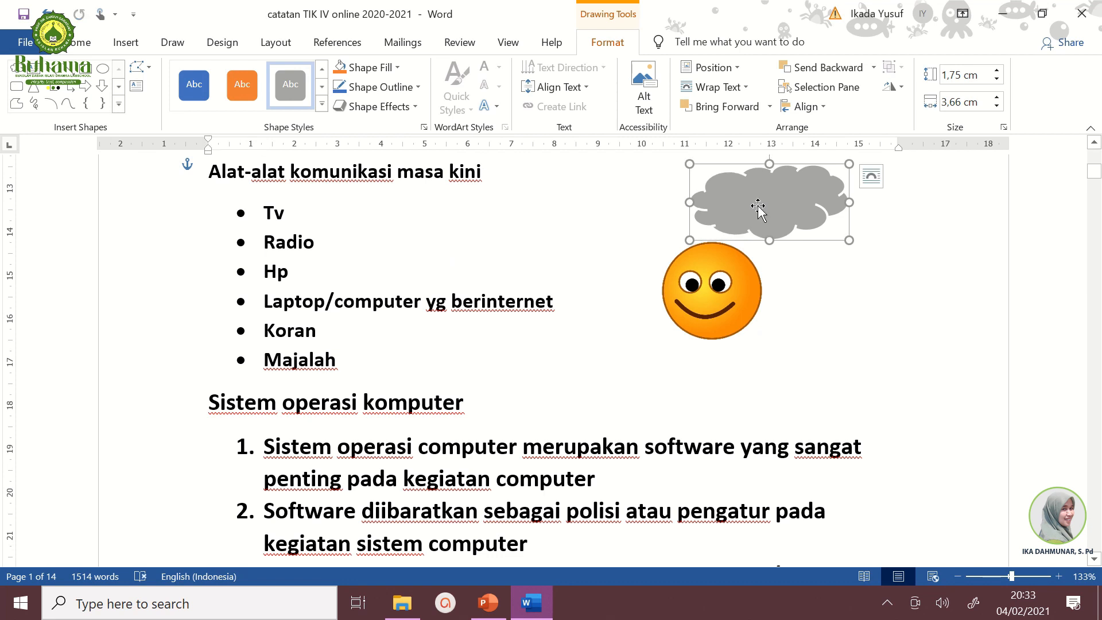
pyautogui.click(856, 267)
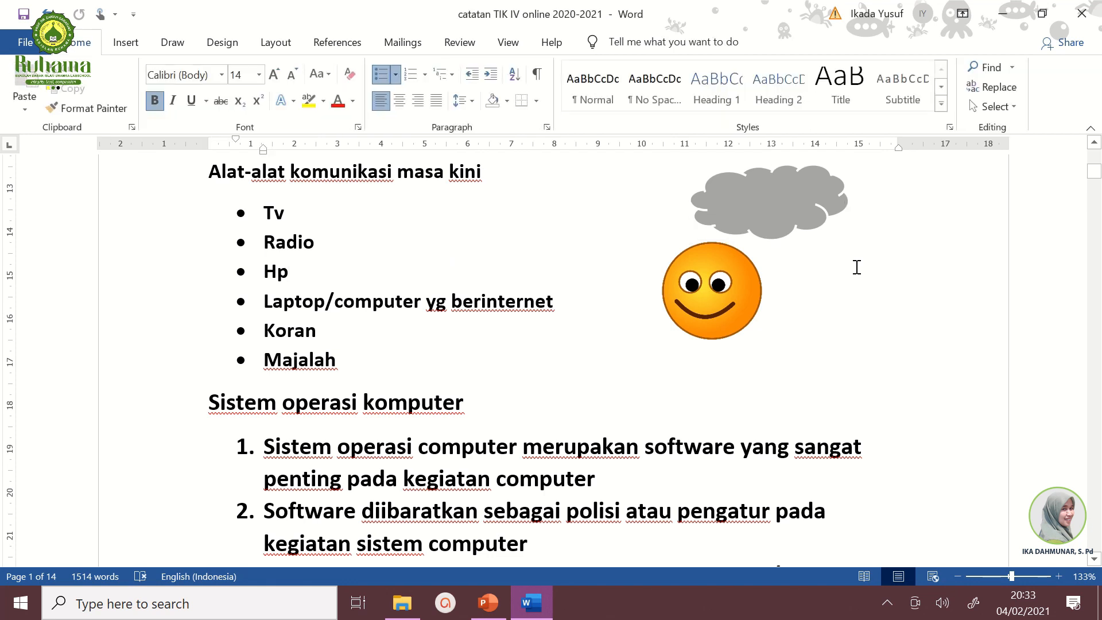